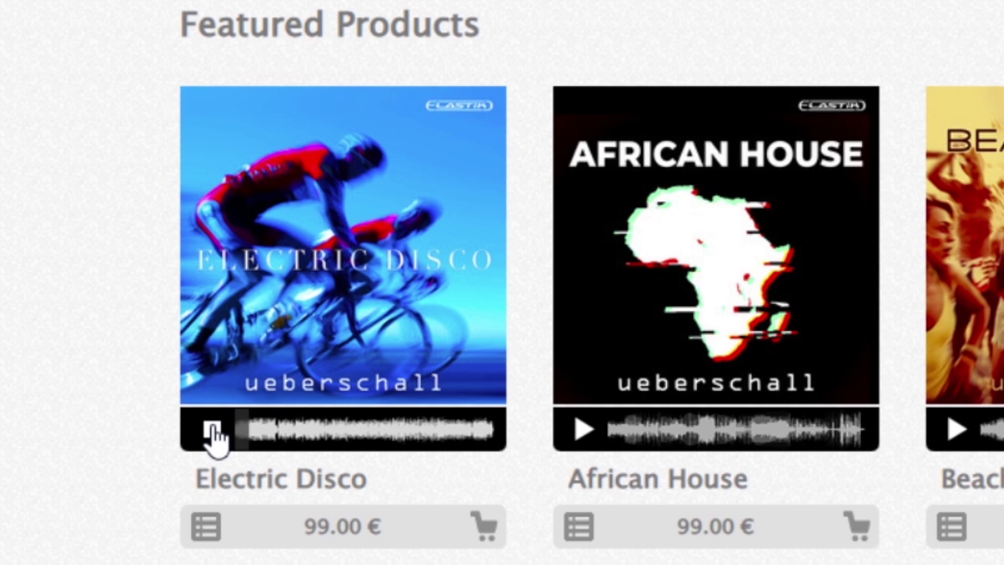
Step: Compare the Electric Disco and African House audio previews on the Ueberschall website and look through the Elastik Player download page
{"action": "left_click", "coordinate": [213, 432]}
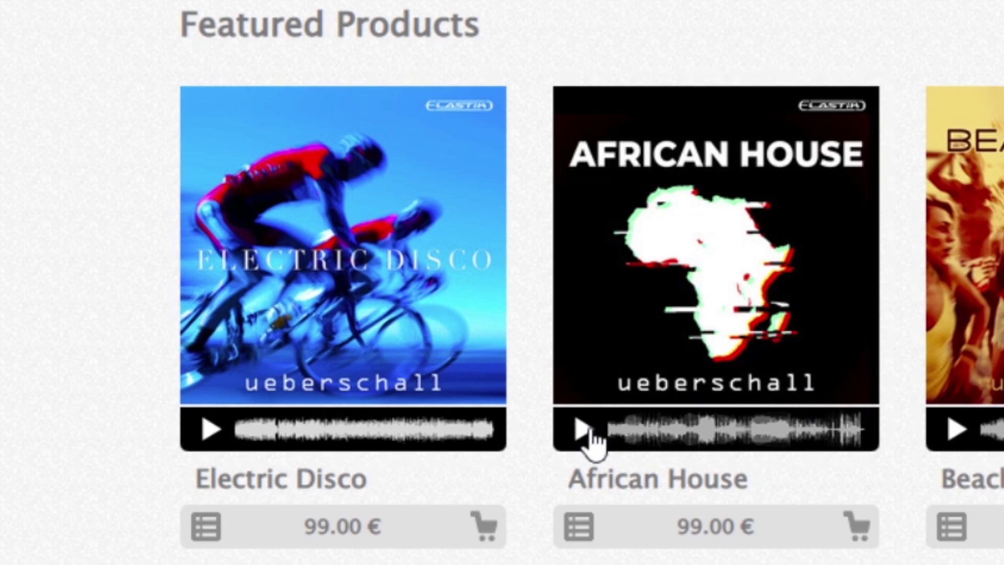
{"action": "left_click", "coordinate": [584, 430]}
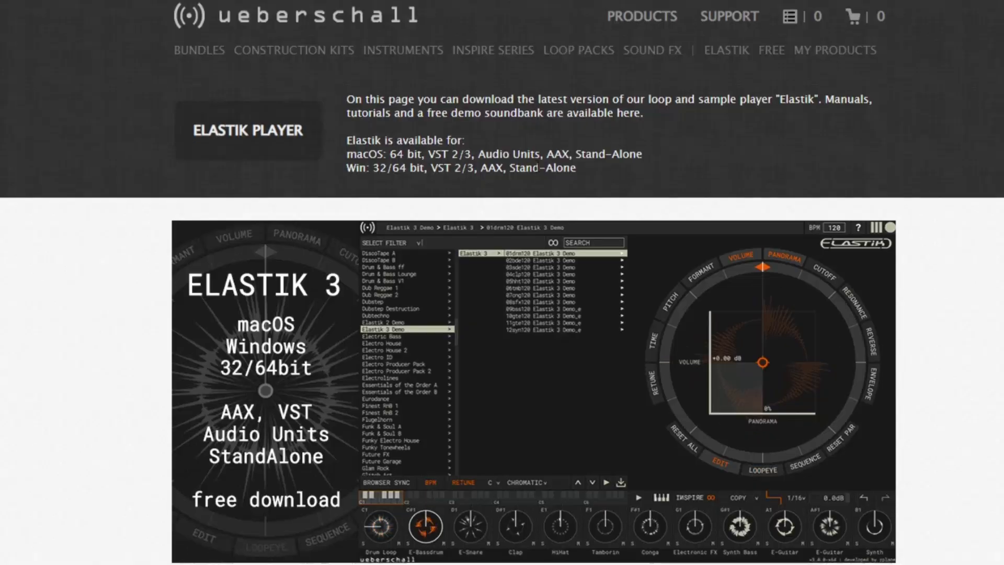
{"action": "scroll", "coordinate": [557, 183], "scroll_direction": "down", "scroll_amount": 5}
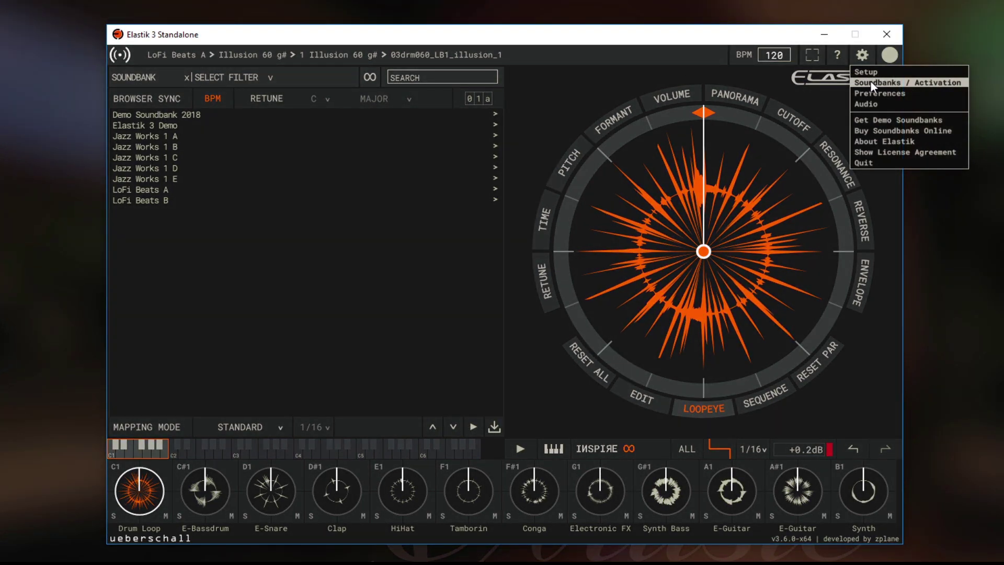
Step: In Elastik 3, add the Downtempo_Beats_Multitrack_A soundbank from the Downloads folder and accept its license agreement
{"action": "left_click", "coordinate": [872, 84]}
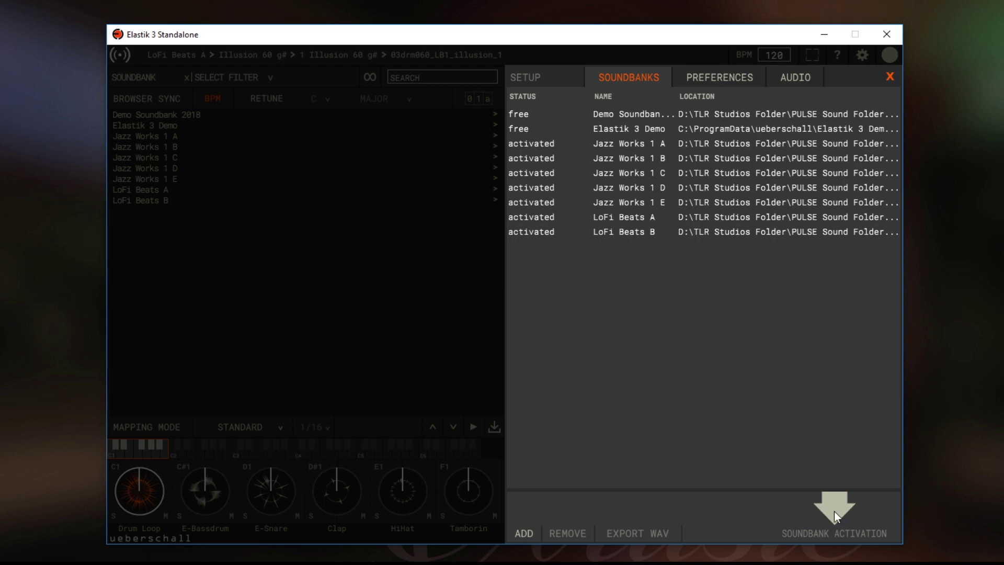
{"action": "left_click", "coordinate": [520, 531]}
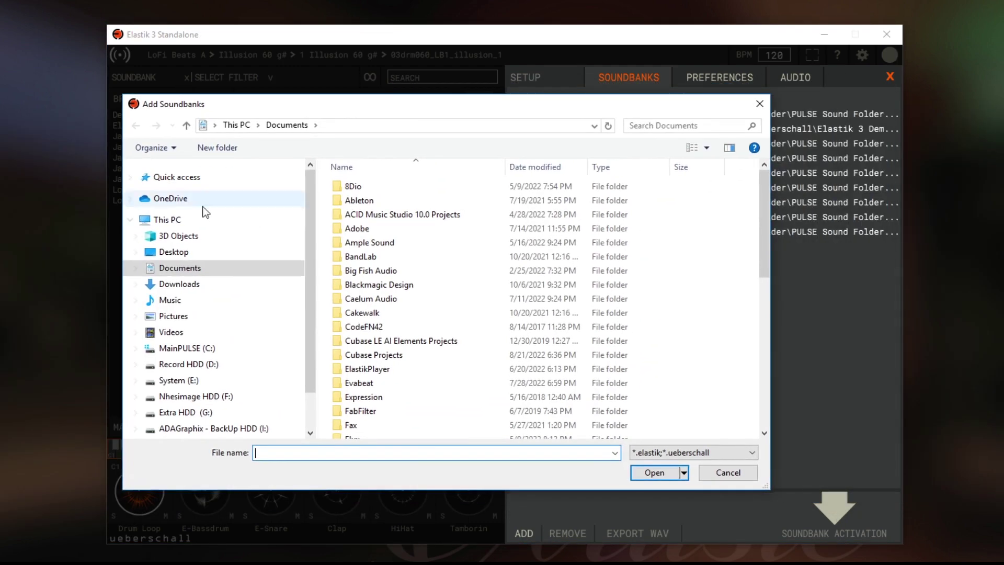
{"action": "left_click", "coordinate": [178, 282]}
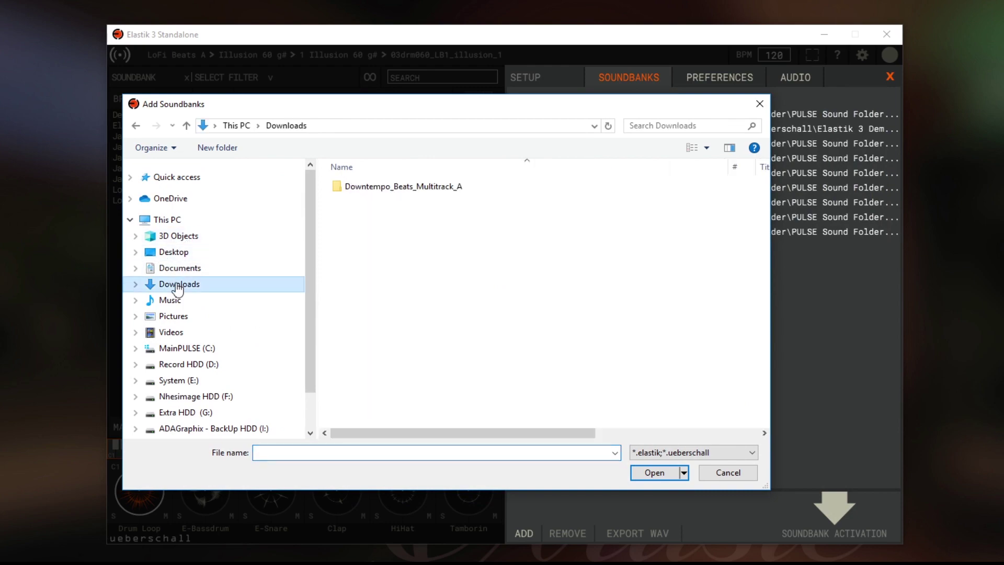
{"action": "double_click", "coordinate": [382, 187]}
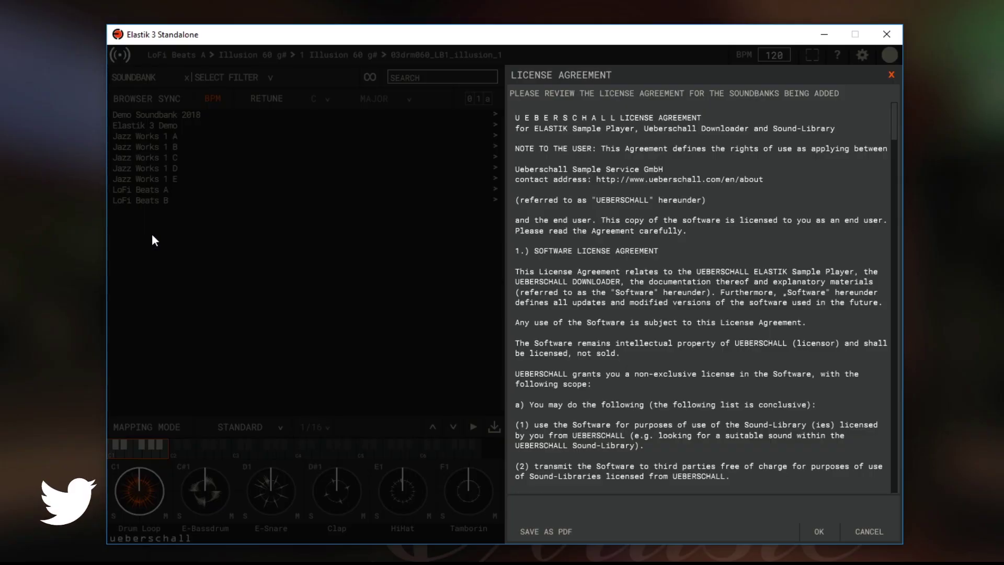
{"action": "left_click", "coordinate": [818, 532]}
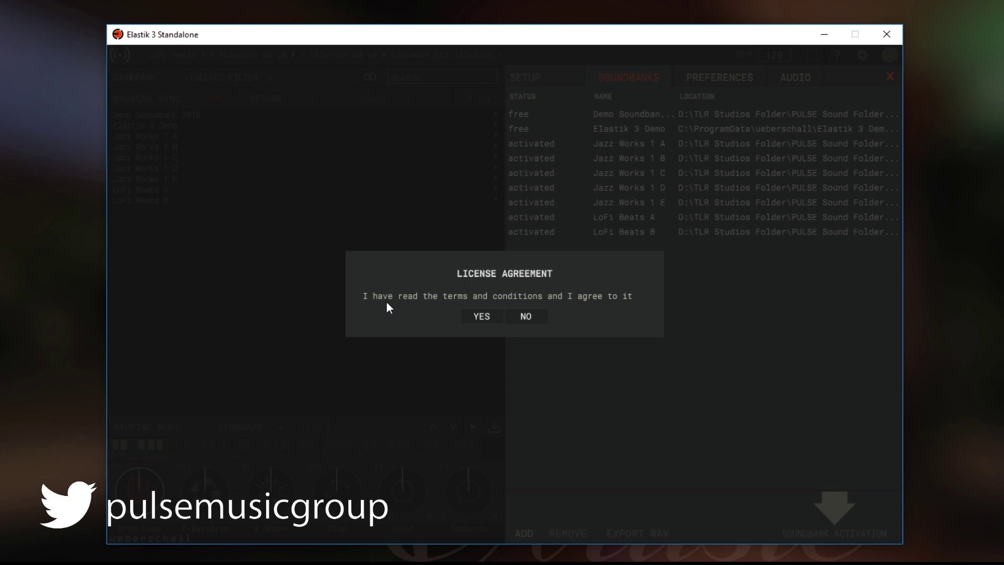
{"action": "left_click", "coordinate": [478, 316]}
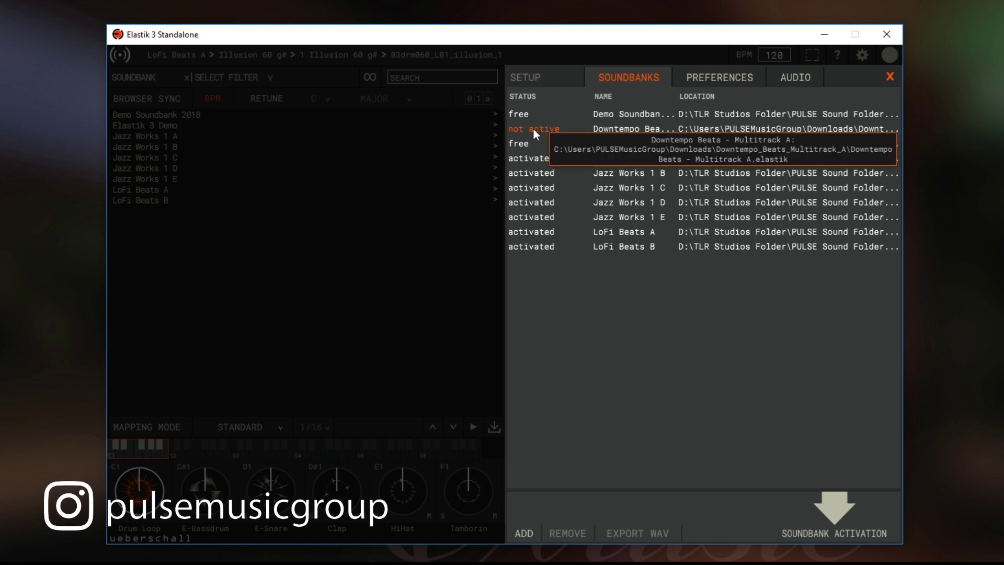
Step: Start the online activation for the newly added Downtempo Beats soundbank
{"action": "left_click", "coordinate": [840, 507]}
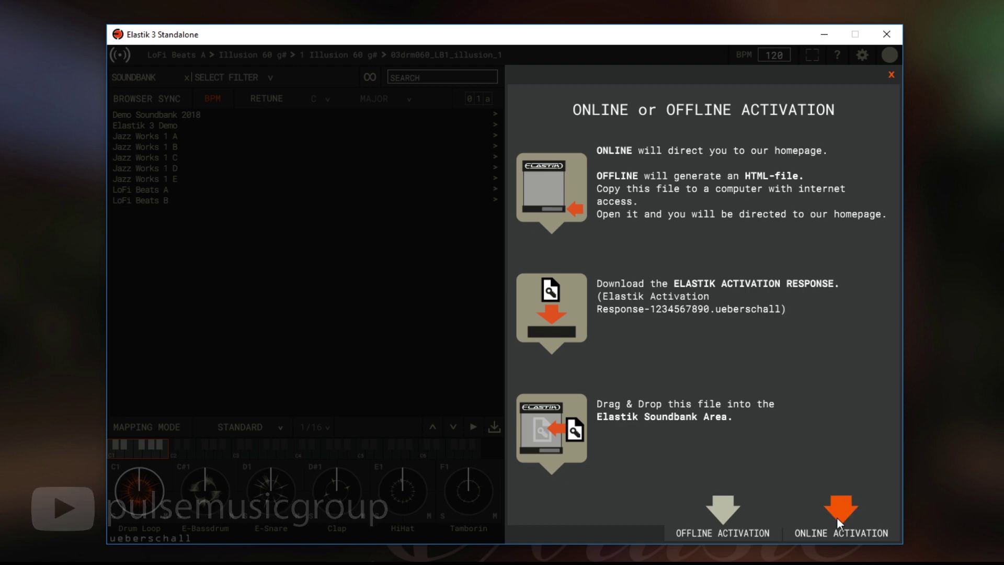
{"action": "left_click", "coordinate": [839, 513]}
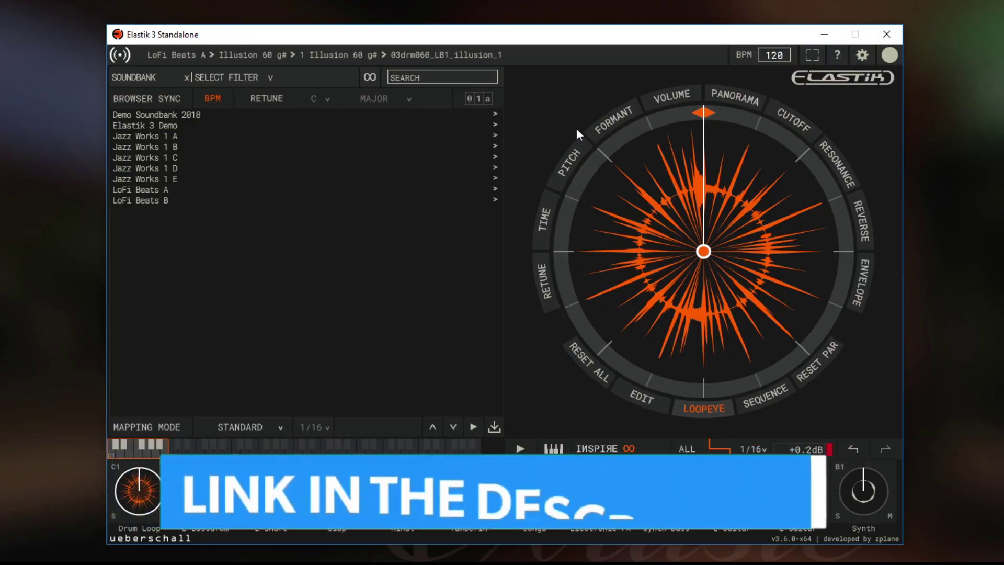
Step: Browse the Demo Soundbank 2018 and Elastik 3 Demo contents and view the mapped samples on the large keyboard
{"action": "left_click", "coordinate": [159, 114]}
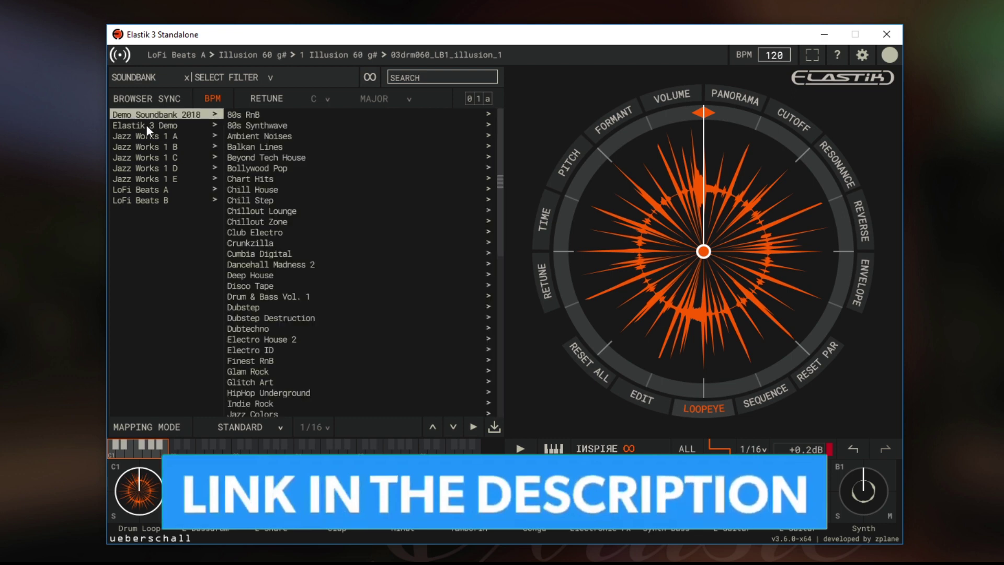
{"action": "left_click", "coordinate": [147, 126]}
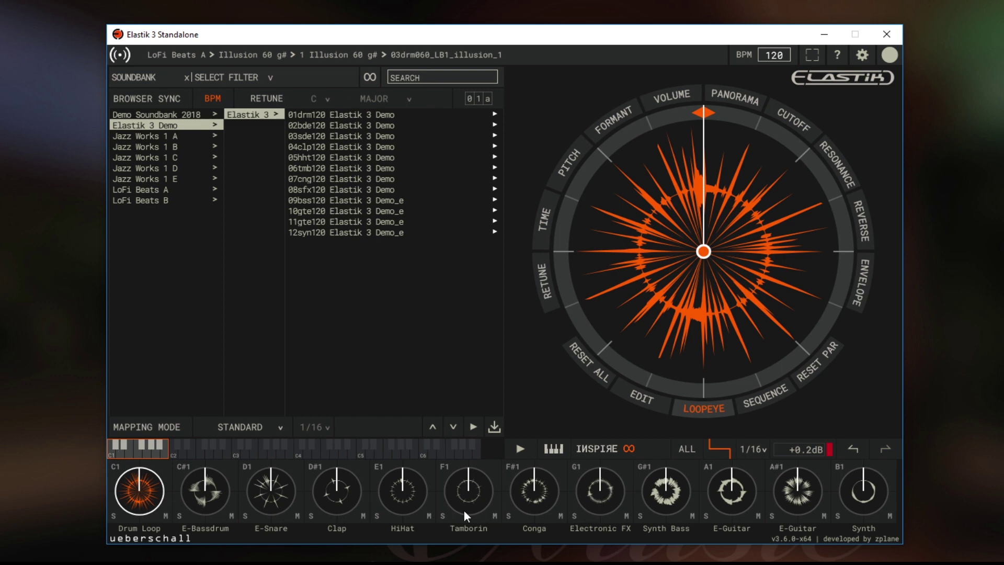
{"action": "left_click", "coordinate": [555, 449]}
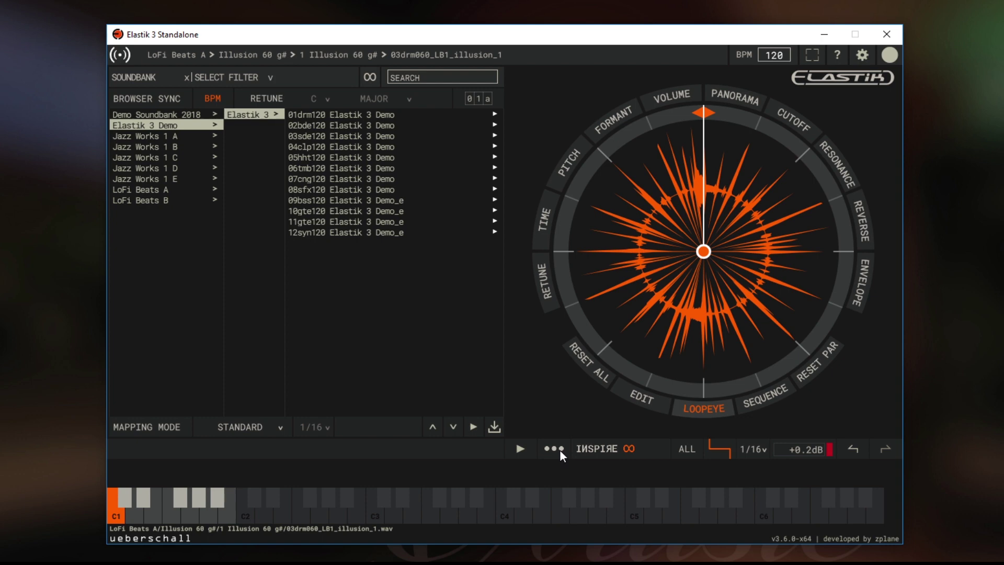
{"action": "left_click", "coordinate": [560, 450]}
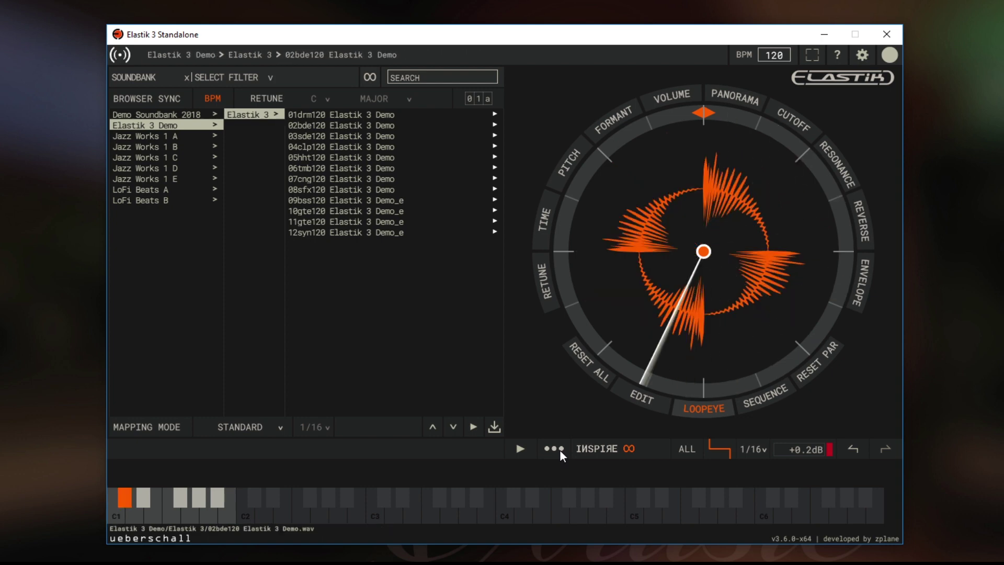
{"action": "left_click", "coordinate": [559, 449]}
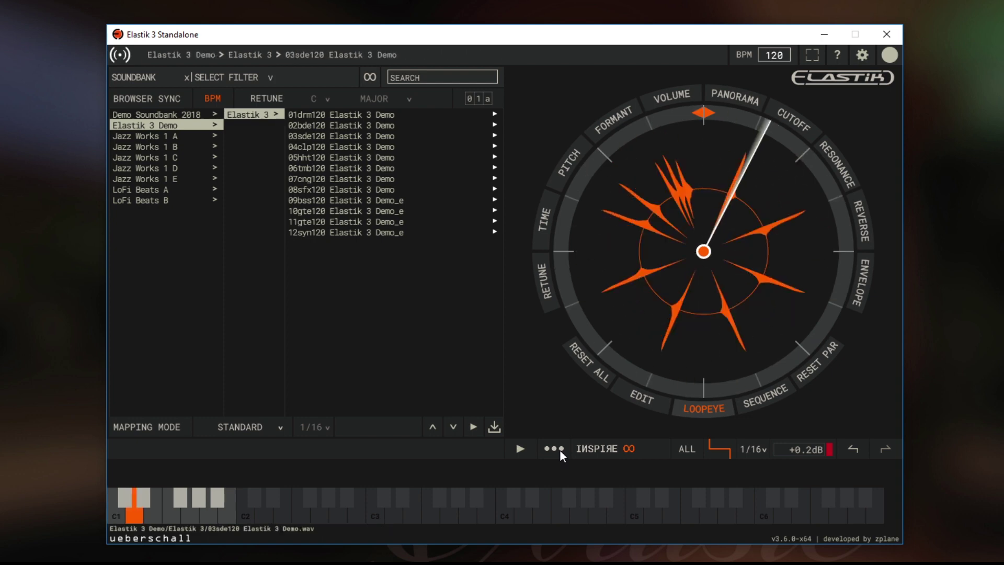
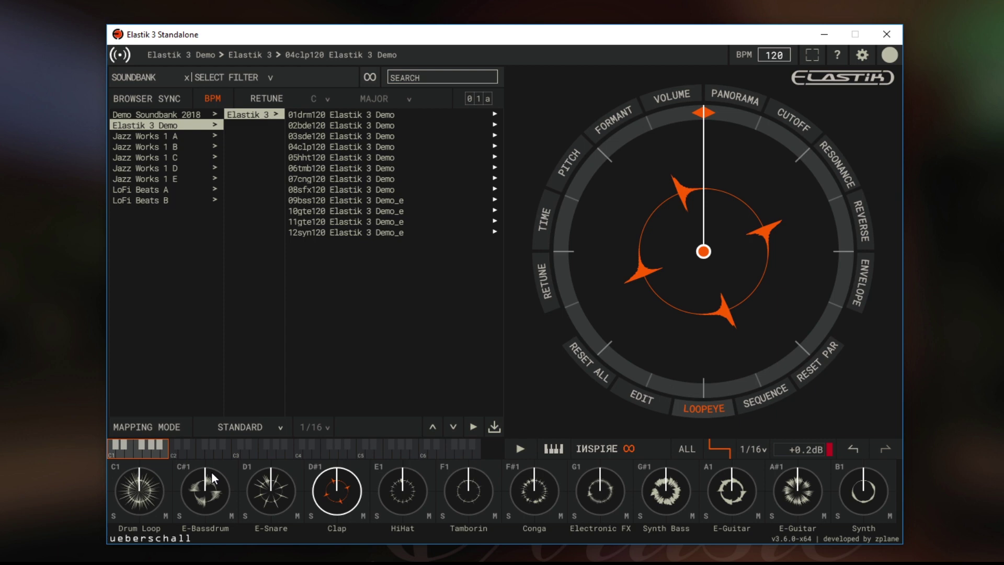
Step: Play the Drum Loop sample on C1 and set its playback direction to Reverse
{"action": "key", "text": "a"}
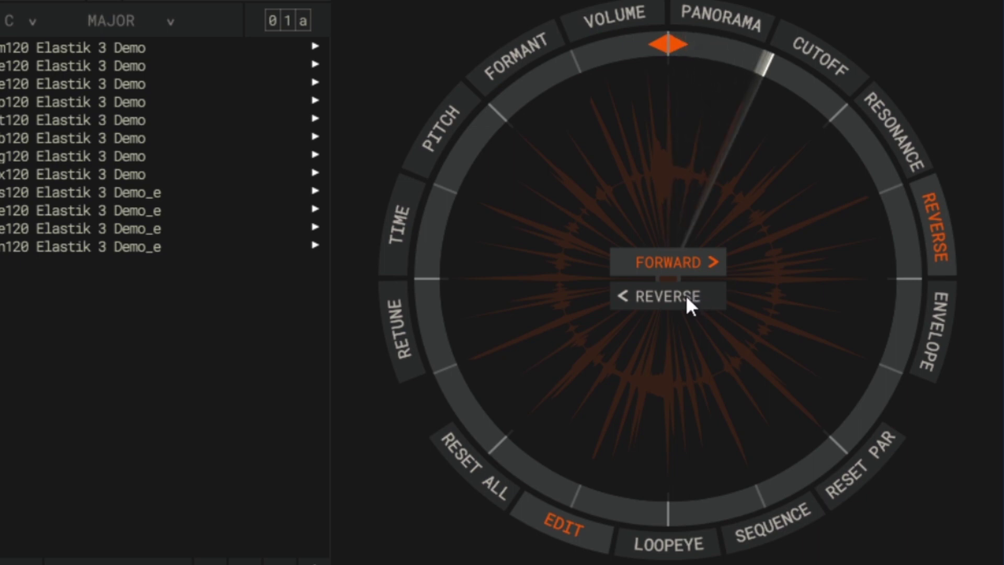
{"action": "left_click", "coordinate": [686, 295]}
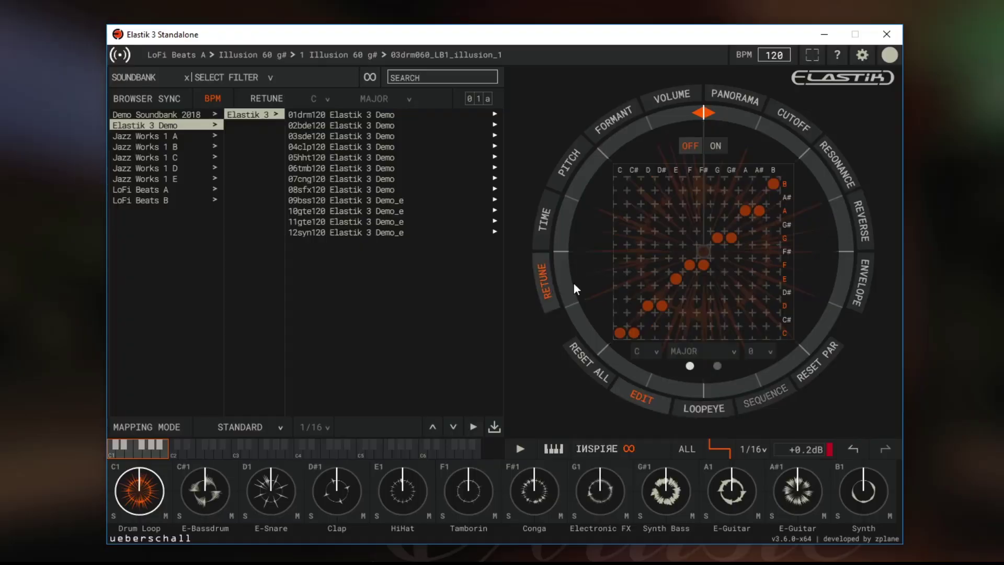
Step: Examine the Drum Loop's time settings, including the play mode and snap mode options, and its volume and panorama parameters
{"action": "left_click", "coordinate": [545, 217]}
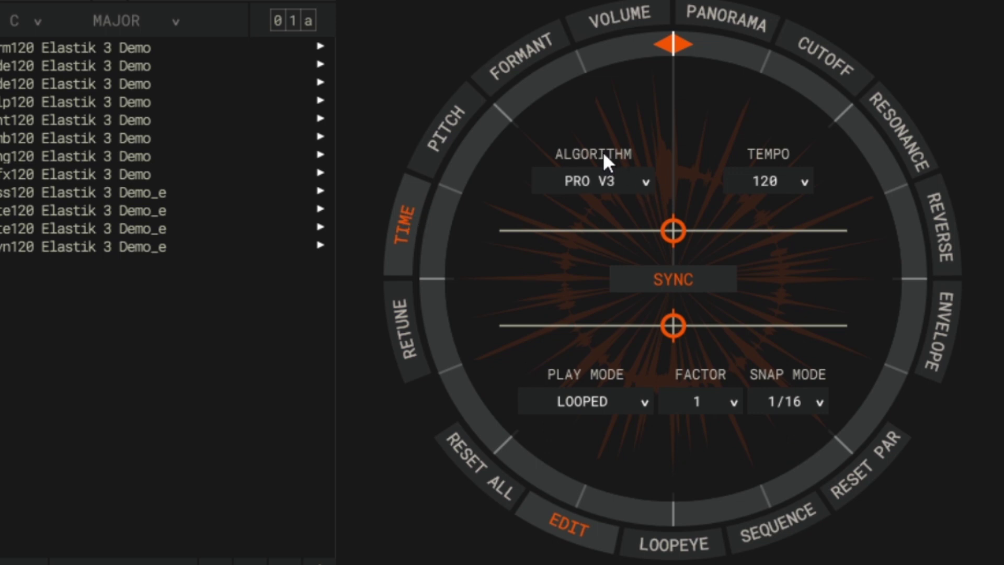
{"action": "left_click", "coordinate": [593, 403]}
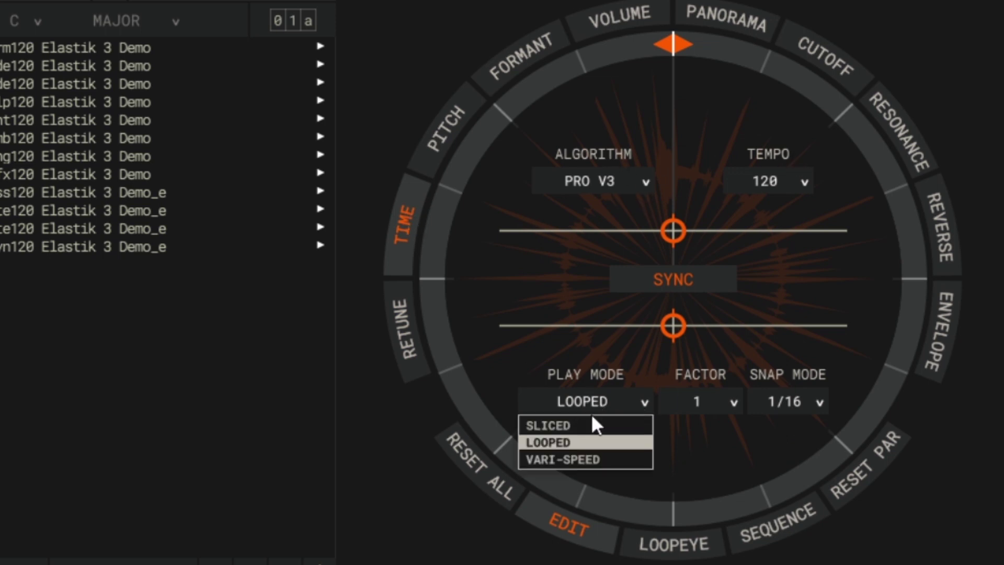
{"action": "left_click", "coordinate": [648, 401]}
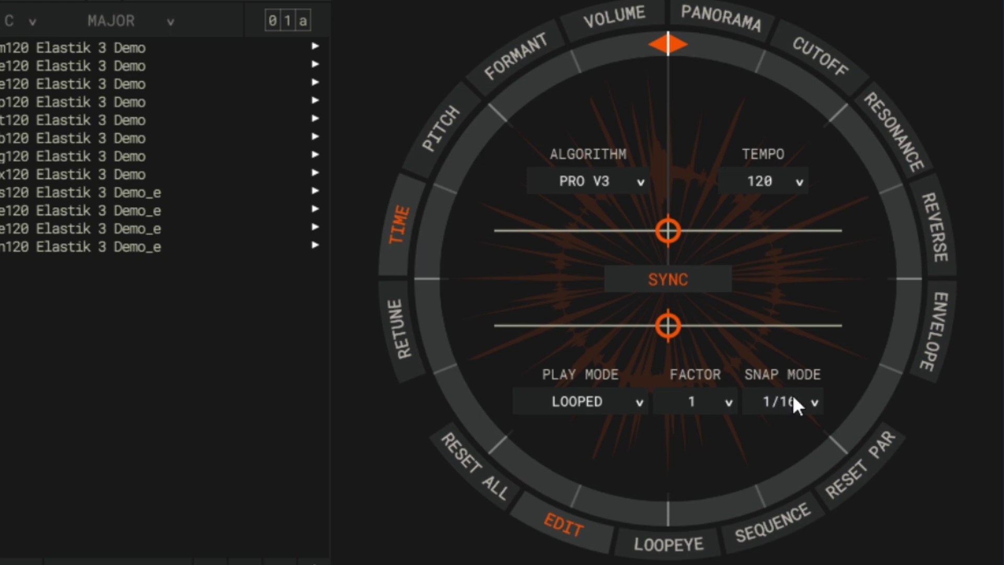
{"action": "left_click", "coordinate": [795, 404]}
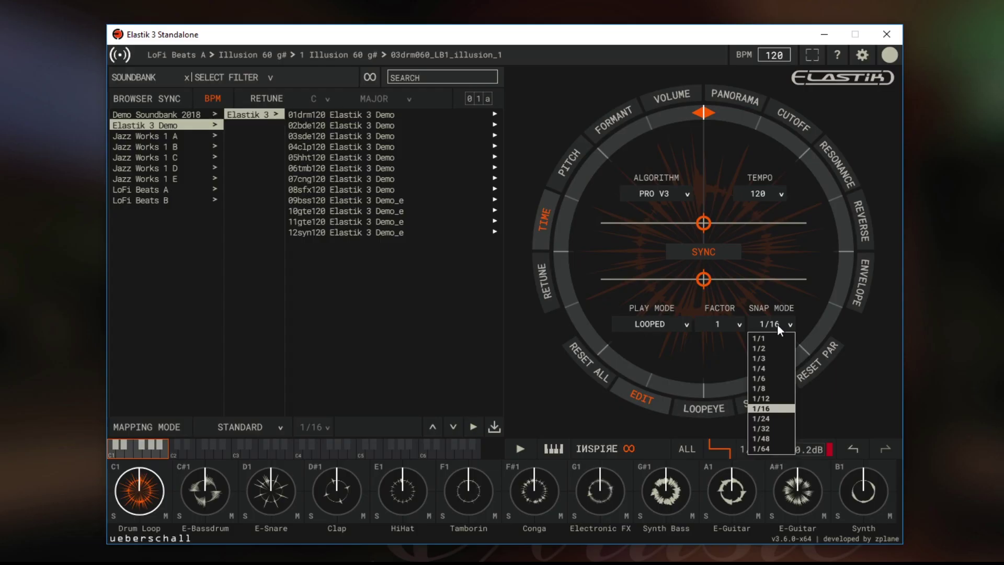
{"action": "left_click", "coordinate": [682, 349]}
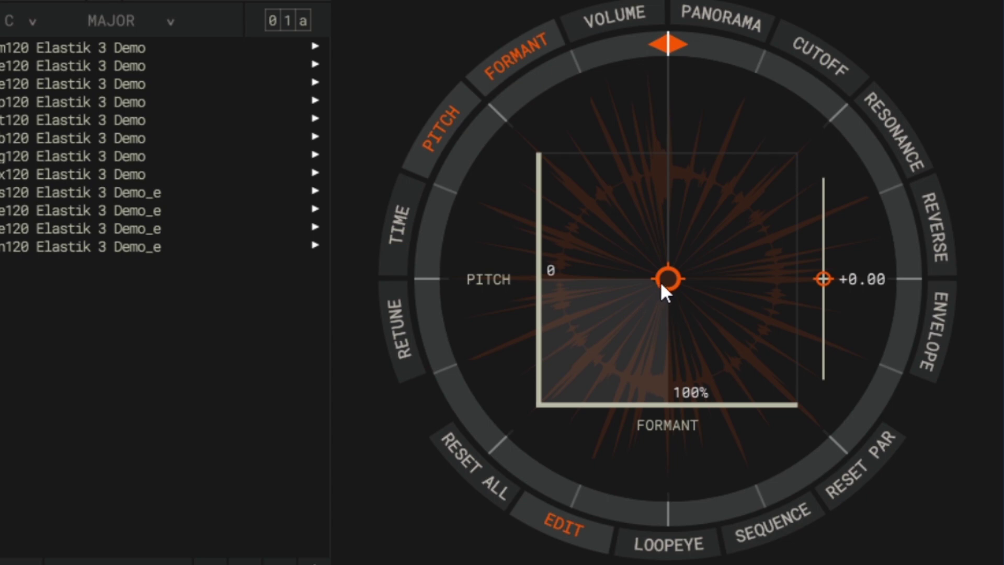
{"action": "left_click", "coordinate": [640, 34]}
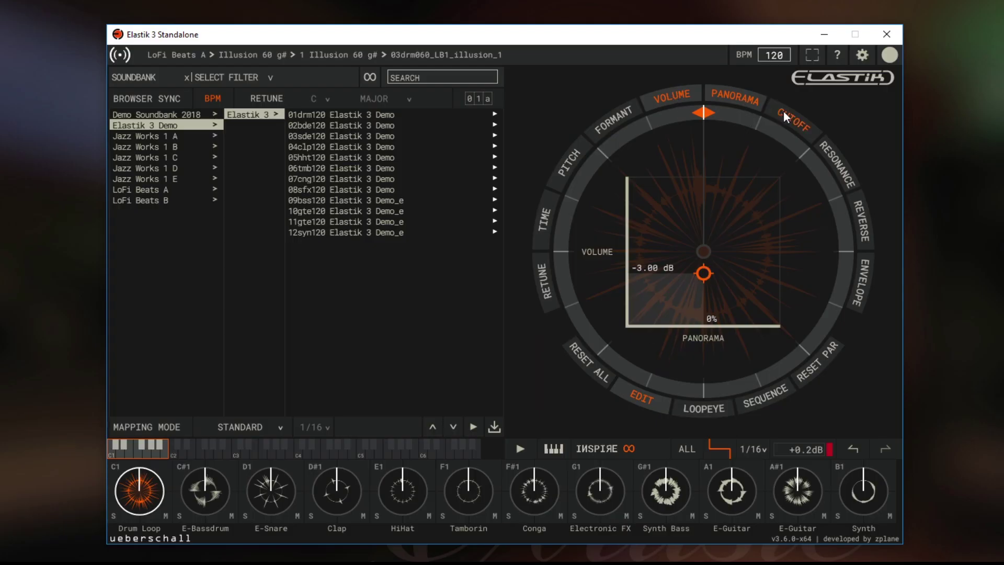
{"action": "left_click", "coordinate": [741, 100]}
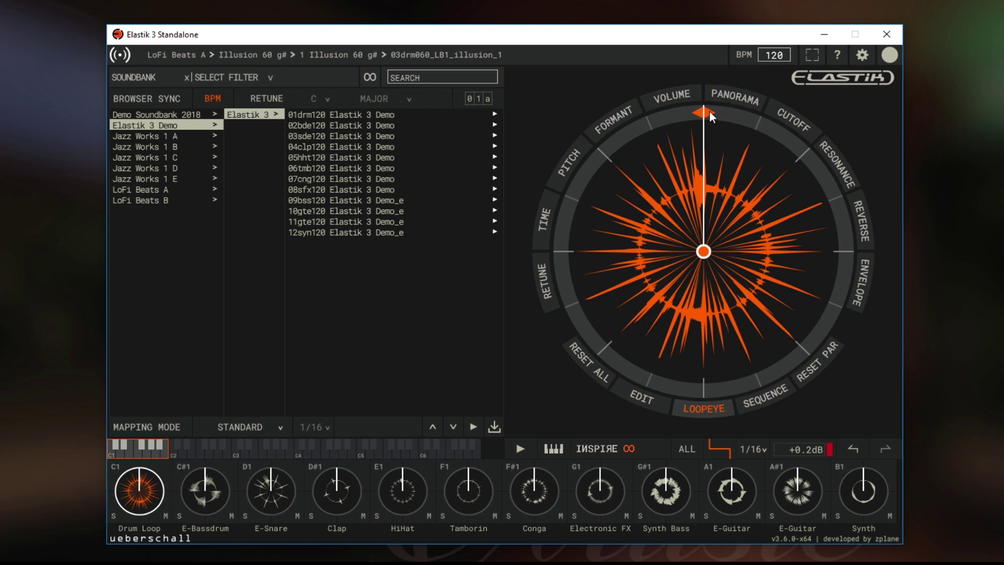
Step: Move the Drum Loop's loop marker around the waveform ring to change the playback range
{"action": "mouse_move", "coordinate": [772, 152]}
{"action": "left_mouse_down"}
{"action": "mouse_move", "coordinate": [830, 251]}
{"action": "mouse_move", "coordinate": [796, 165]}
{"action": "mouse_move", "coordinate": [710, 126]}
{"action": "left_mouse_up"}
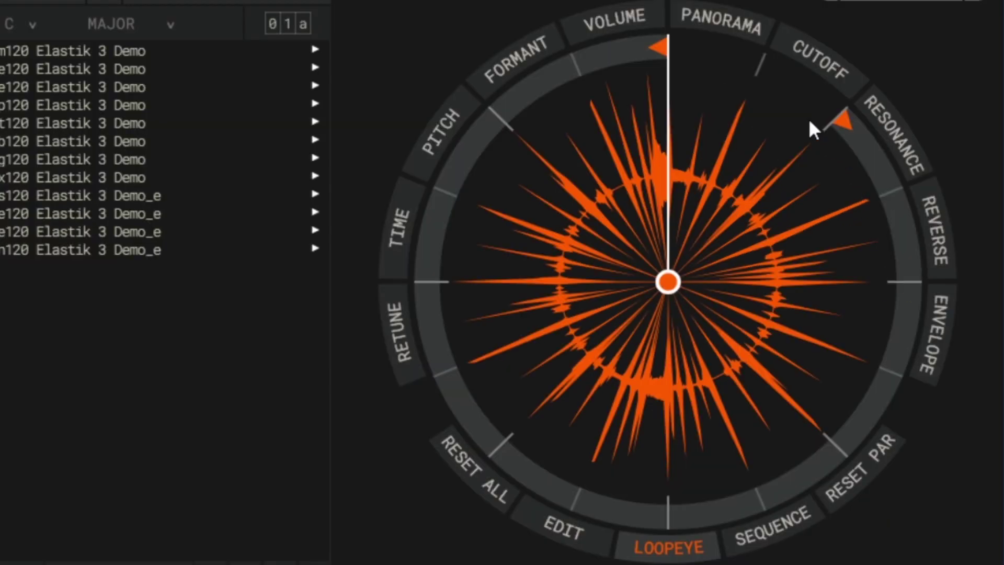
{"action": "mouse_move", "coordinate": [678, 71]}
{"action": "left_mouse_down"}
{"action": "mouse_move", "coordinate": [811, 175]}
{"action": "mouse_move", "coordinate": [822, 203]}
{"action": "left_mouse_up"}
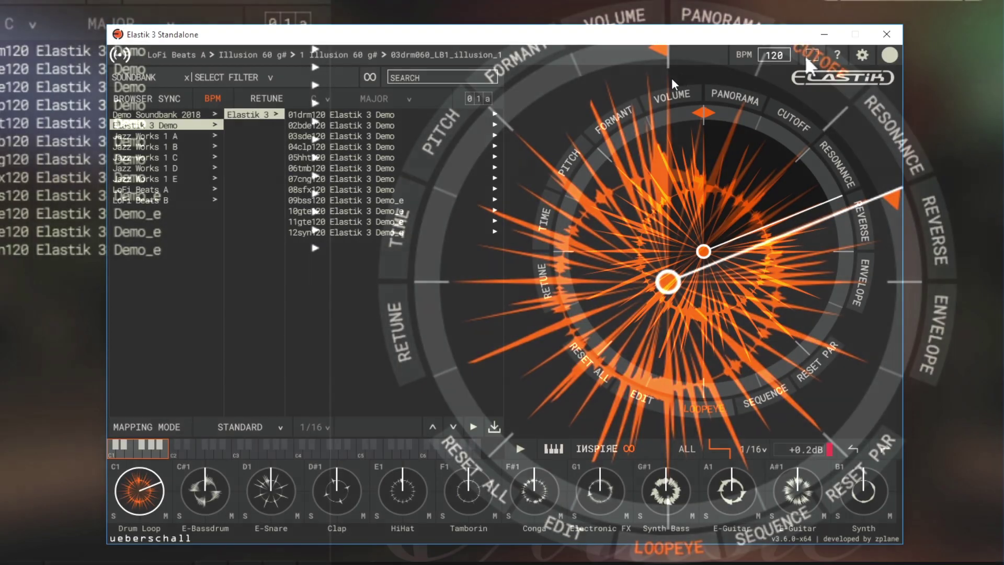
Step: Look through the Drum Loop's cutoff and resonance filter, its attack and release envelope, and its volume sequence
{"action": "left_click", "coordinate": [823, 66]}
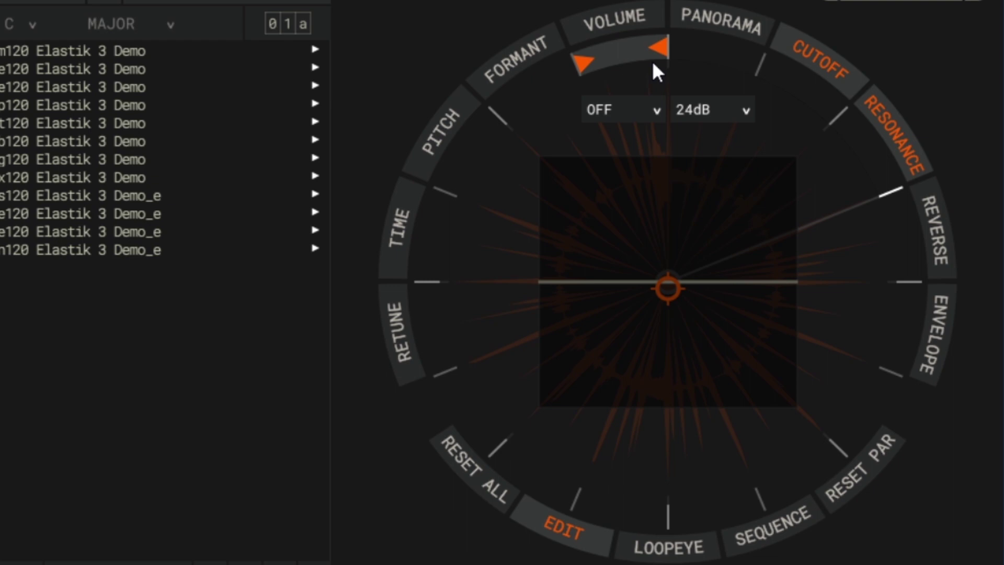
{"action": "left_click", "coordinate": [934, 335]}
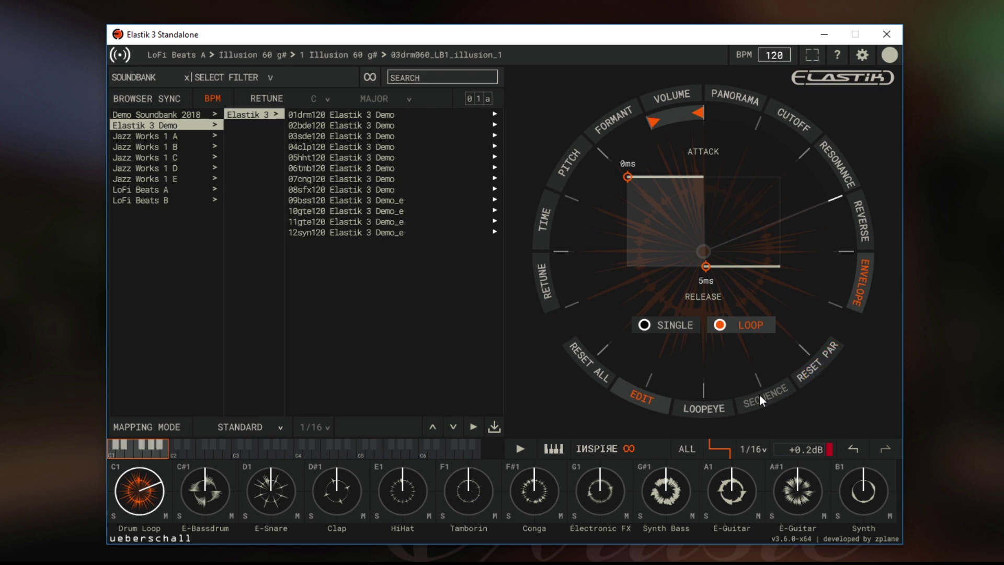
{"action": "left_click", "coordinate": [840, 288]}
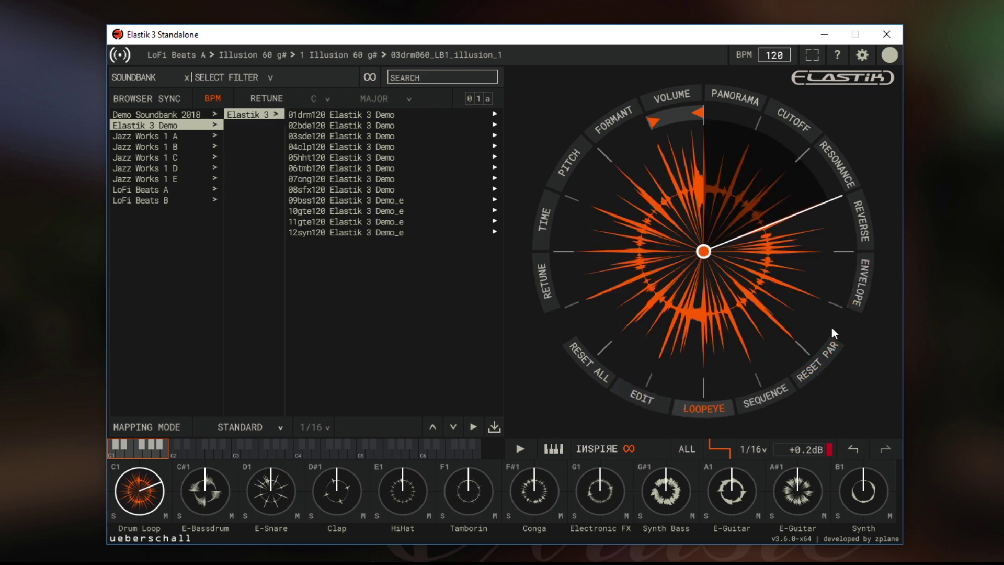
{"action": "left_click", "coordinate": [764, 396]}
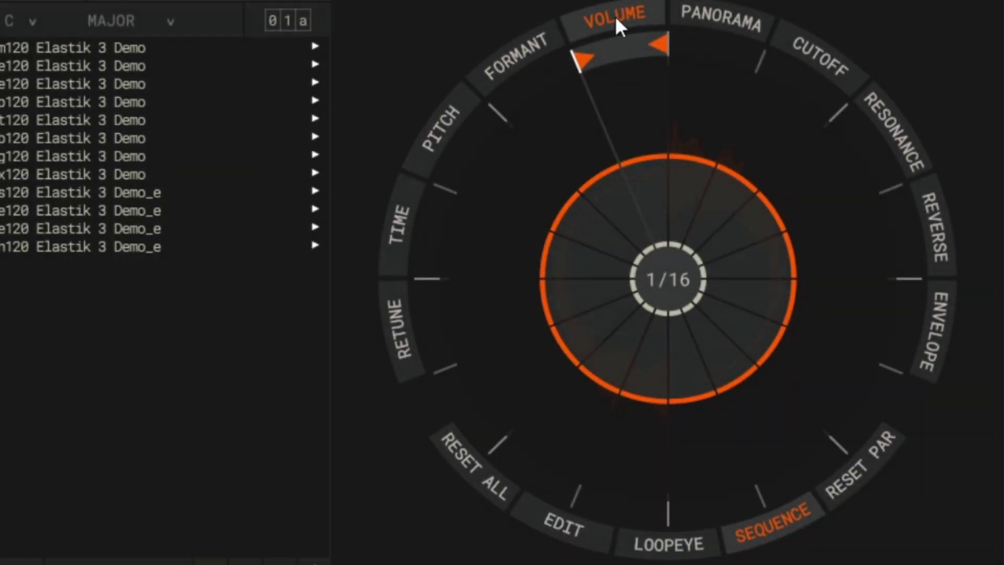
{"action": "left_click", "coordinate": [615, 16]}
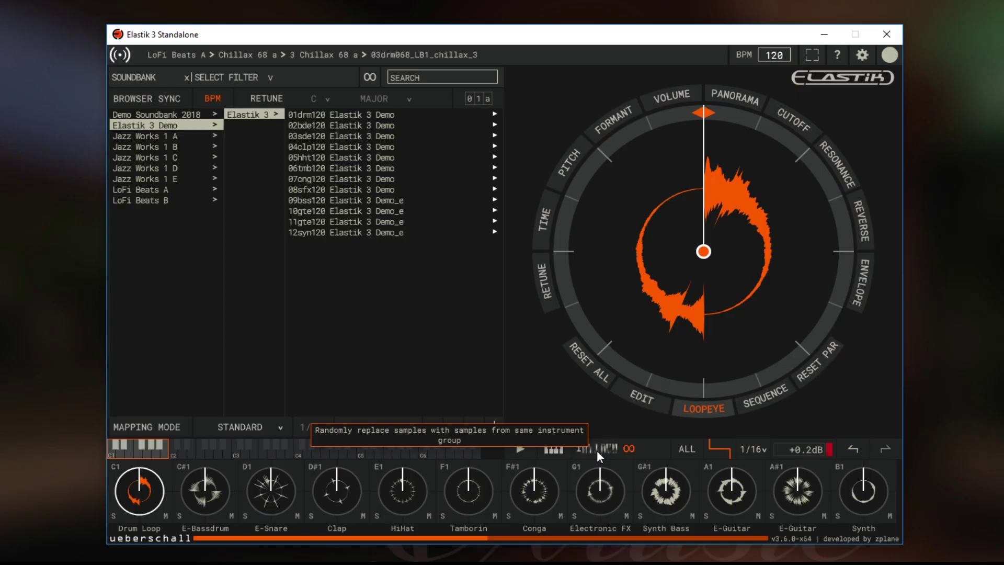
Step: Randomly replace the loaded samples with others from the same instrument groups using Inspire
{"action": "left_click", "coordinate": [598, 450]}
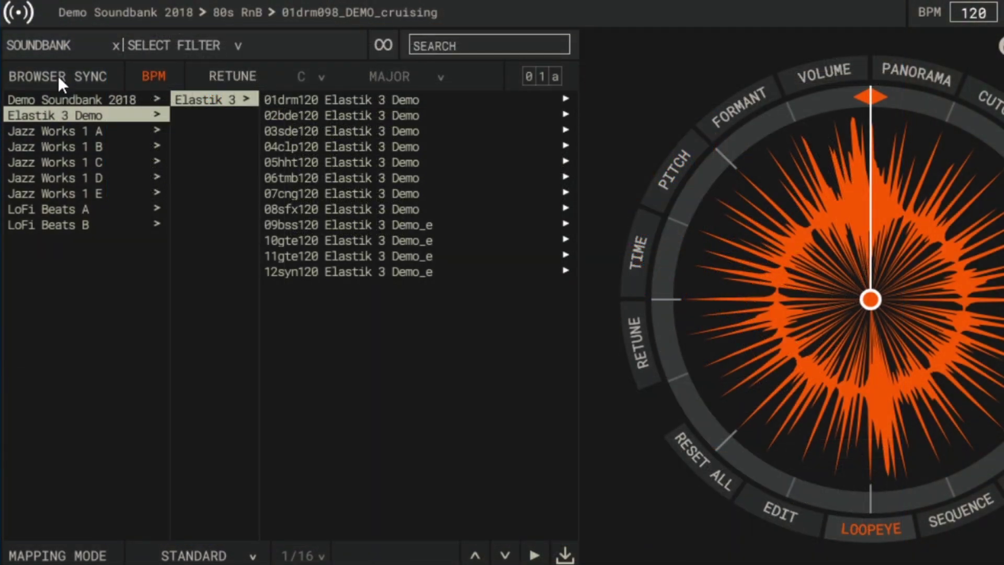
Step: Clear the Soundbank filter, view the available filter types, and list the contents of Jazz Works 1 E
{"action": "left_click", "coordinate": [65, 47]}
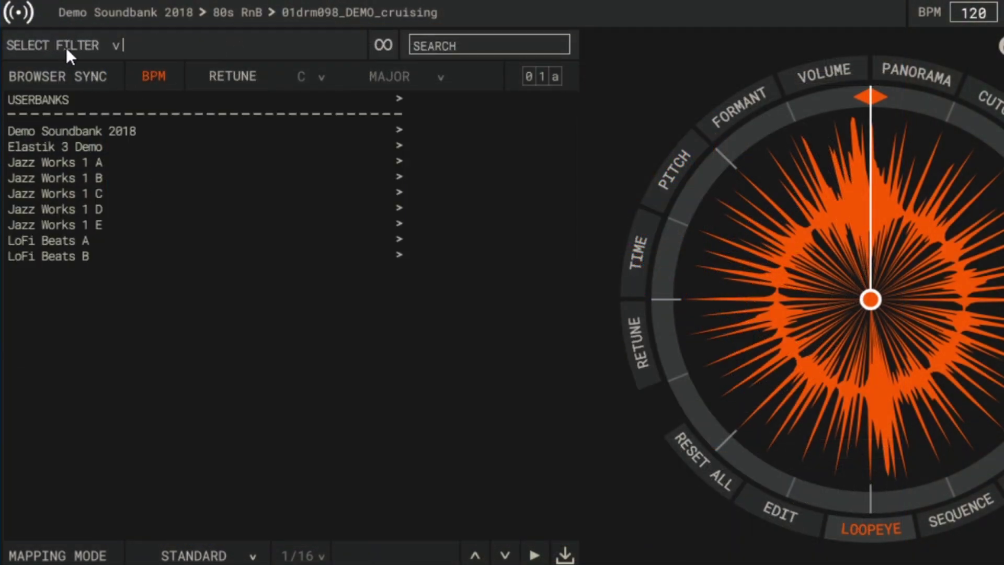
{"action": "left_click", "coordinate": [66, 47]}
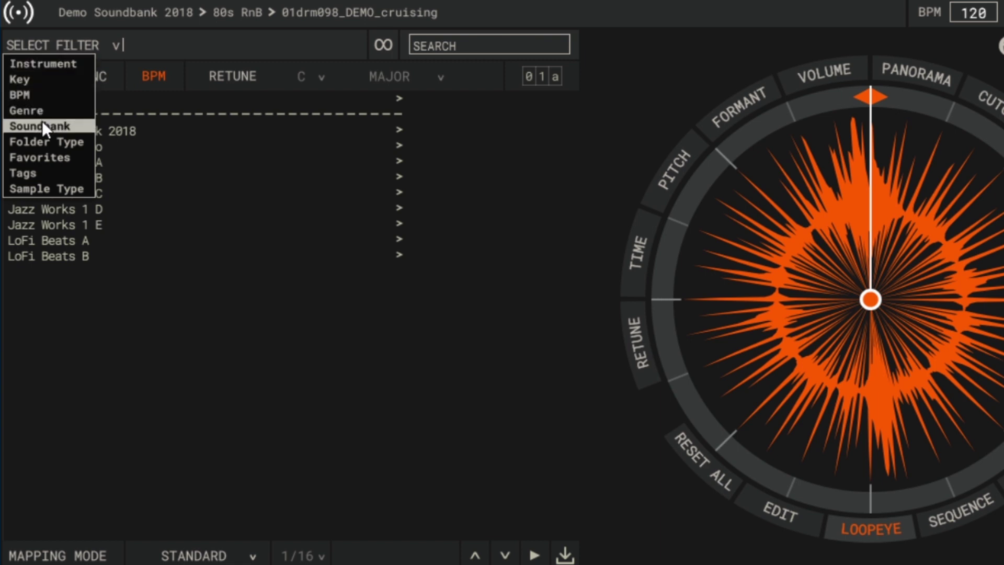
{"action": "left_click", "coordinate": [319, 224]}
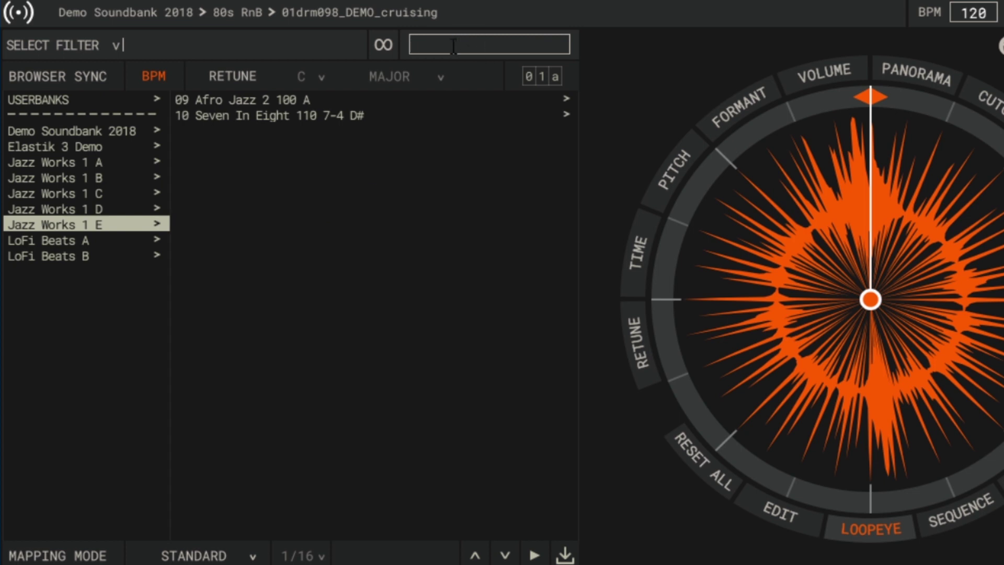